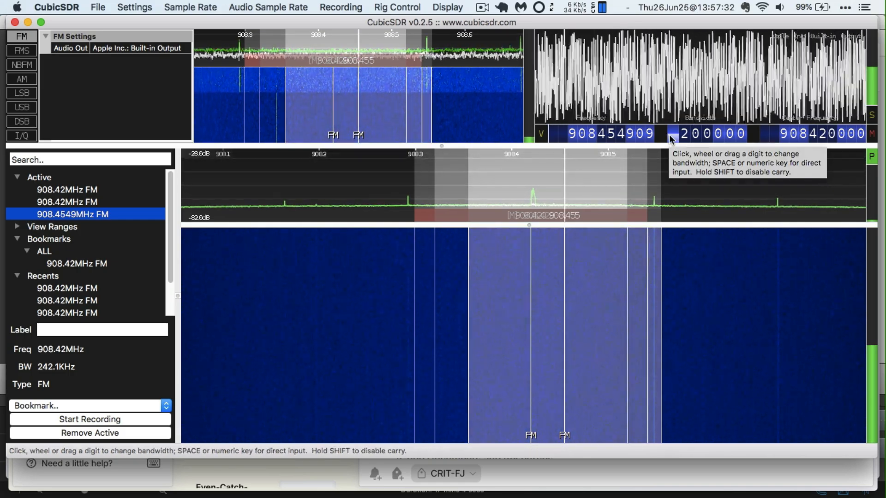
Give the newest demodulator 500 kHz bandwidth, turn Peak Hold off, retune to 908.4677 MHz, enlarge spectrum
{"action": "left_click", "coordinate": [670, 139]}
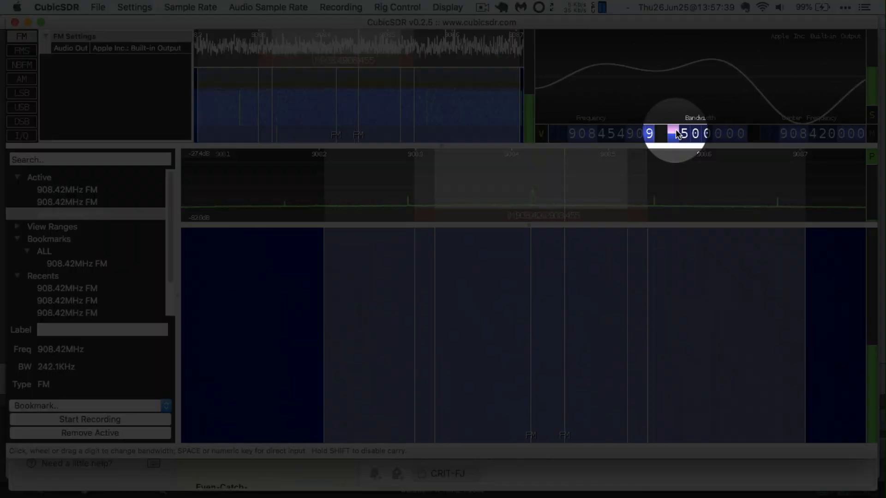
{"action": "left_click", "coordinate": [675, 130]}
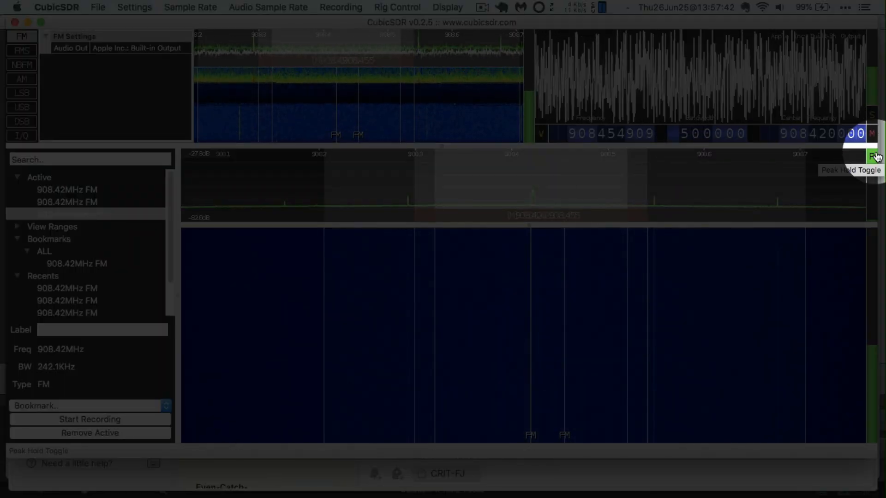
{"action": "left_click", "coordinate": [875, 156]}
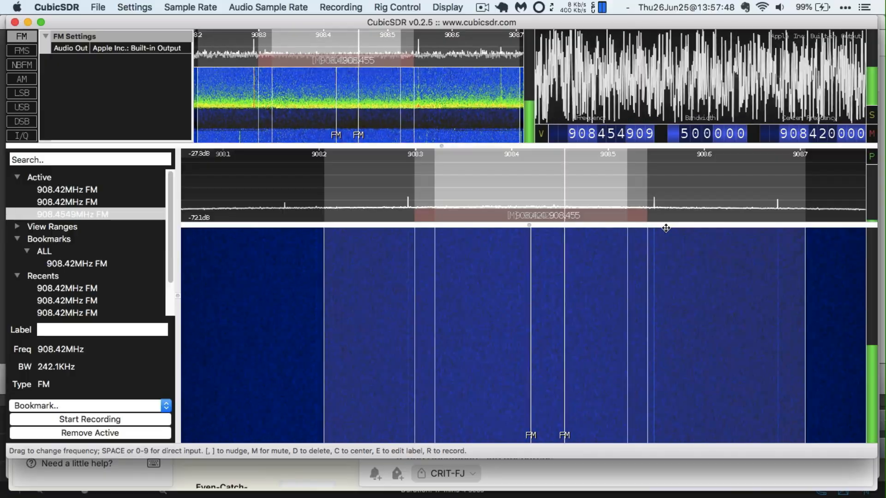
{"action": "mouse_move", "coordinate": [664, 225]}
{"action": "left_mouse_down"}
{"action": "mouse_move", "coordinate": [683, 297]}
{"action": "mouse_move", "coordinate": [676, 292]}
{"action": "left_mouse_up"}
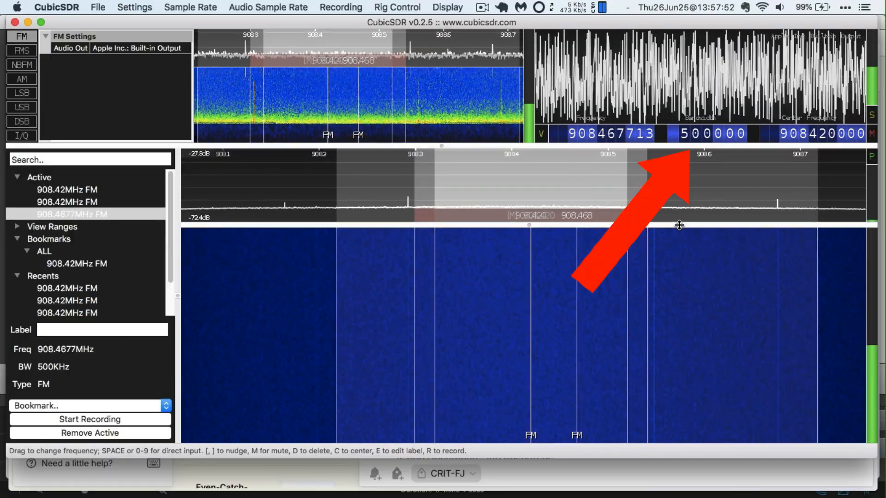
{"action": "left_click_drag", "start_coordinate": [680, 224], "coordinate": [691, 309]}
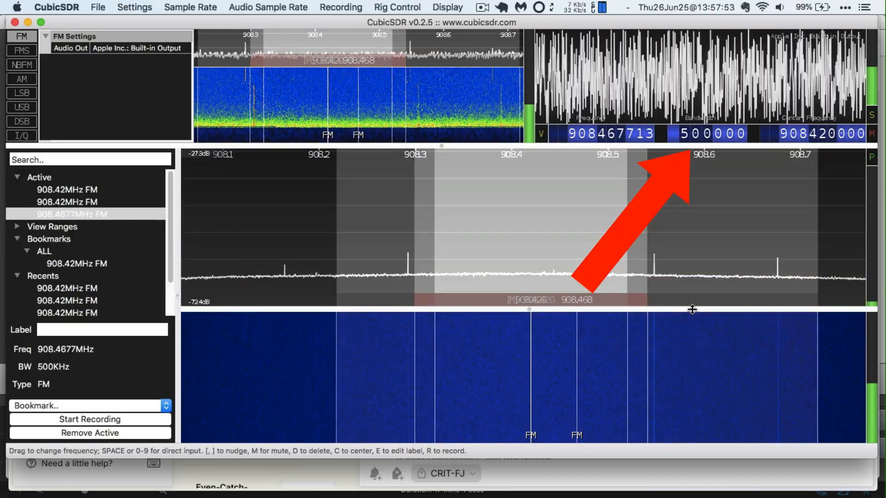
Toggle Peak Hold on and back off, and drag the splitter up to enlarge the waterfall
{"action": "left_click", "coordinate": [874, 157]}
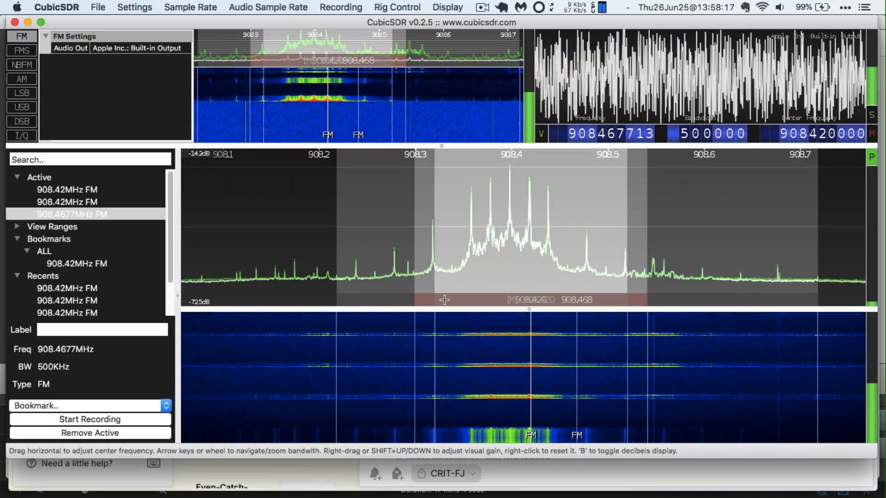
{"action": "left_click_drag", "start_coordinate": [464, 307], "coordinate": [464, 245]}
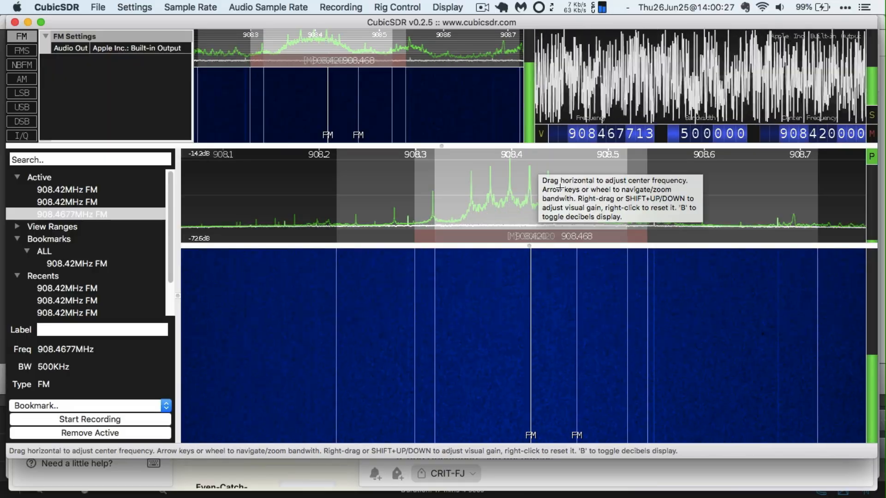
{"action": "left_click", "coordinate": [873, 157]}
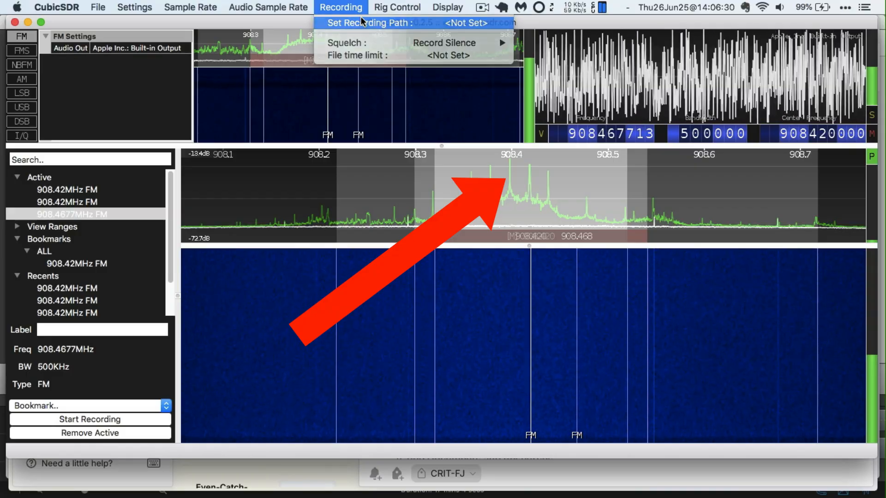
Save recordings to Documents and start recording 908.4677 MHz as 908.468_2026-06-25_14-06-57.wav
{"action": "left_click", "coordinate": [360, 19]}
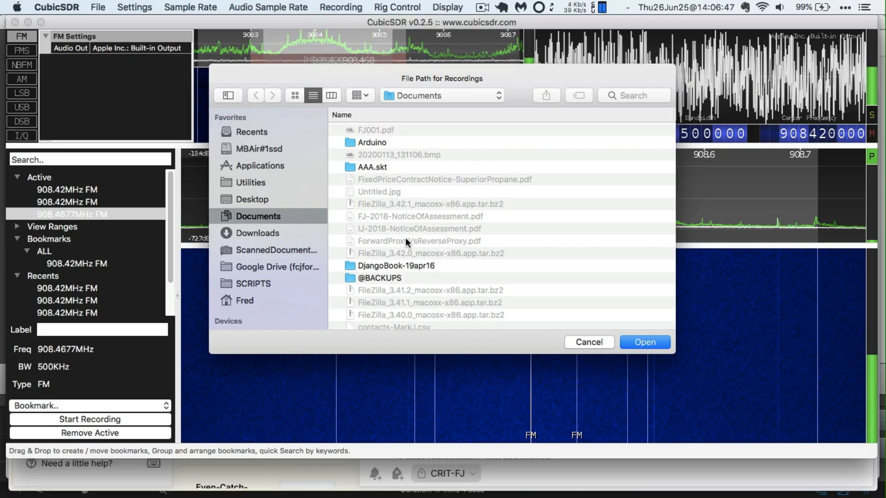
{"action": "left_click", "coordinate": [644, 342]}
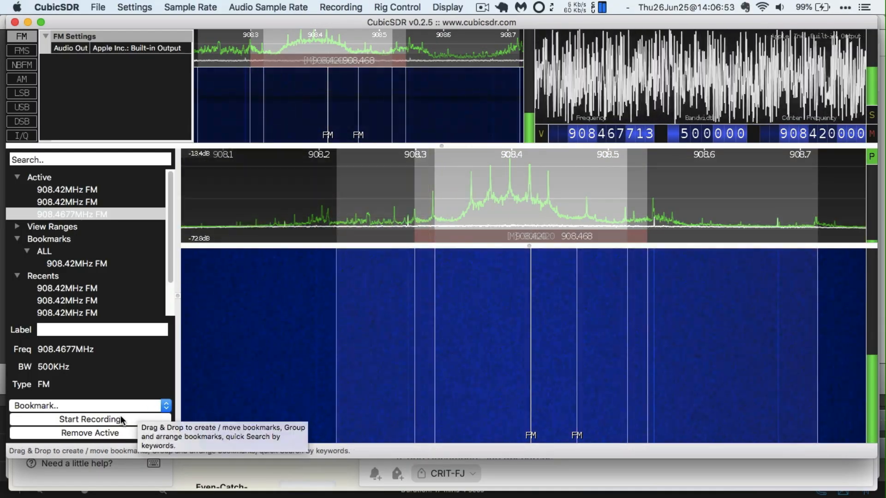
{"action": "left_click", "coordinate": [117, 423]}
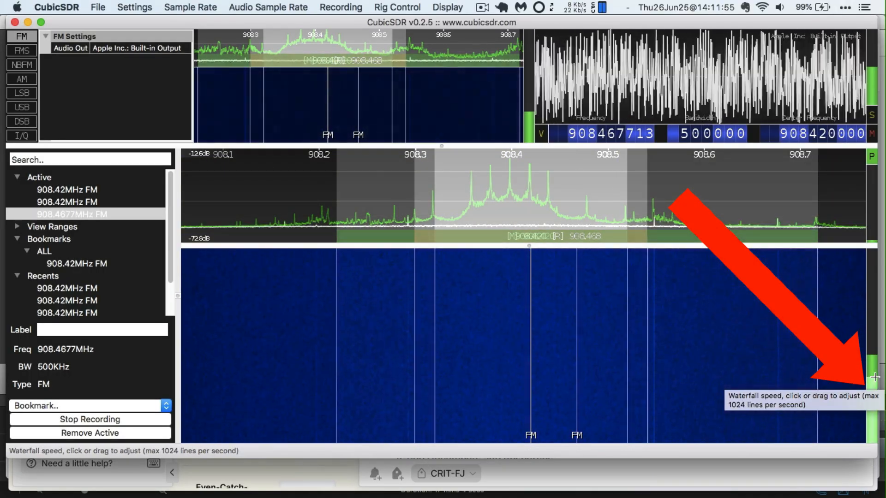
Set the waterfall speed bar to 133 lines per second
{"action": "left_click", "coordinate": [875, 374]}
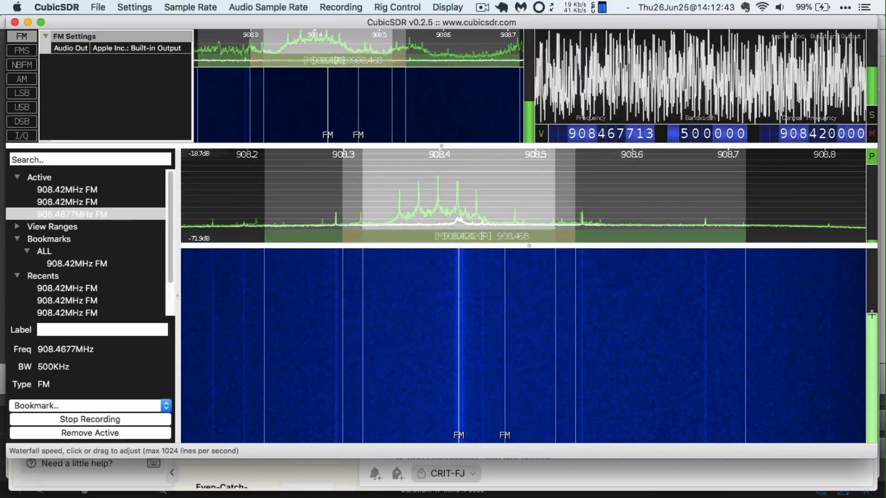
Lower the waterfall speed, zoom the spectrum, and shift a 908.42 MHz demodulator to 908.4297 MHz
{"action": "left_click_drag", "start_coordinate": [872, 315], "coordinate": [871, 363]}
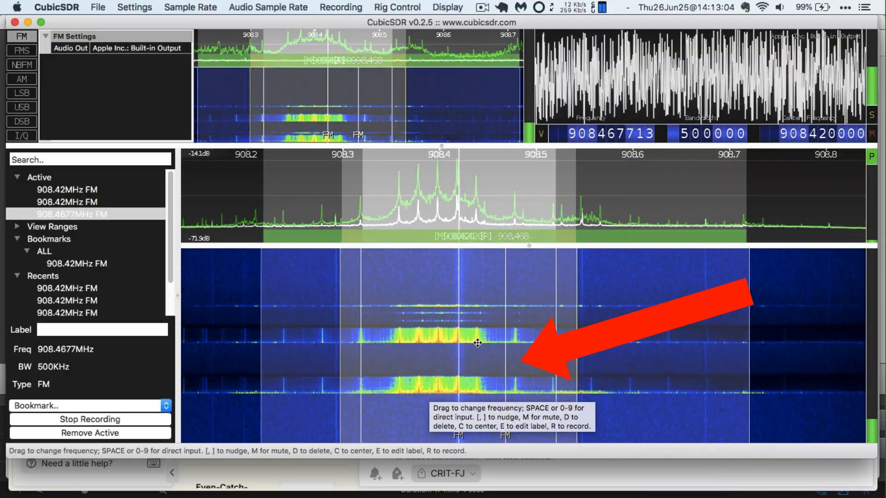
{"action": "scroll", "coordinate": [478, 342], "scroll_direction": "up", "scroll_amount": 1}
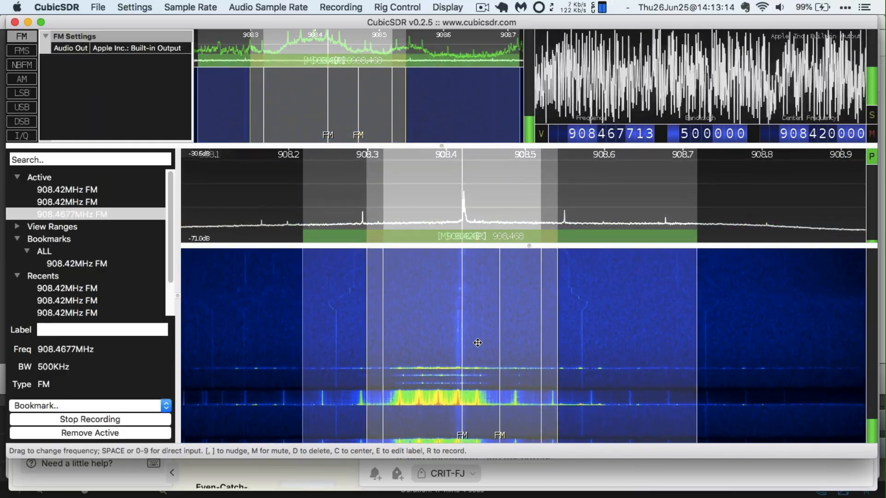
{"action": "scroll", "coordinate": [477, 343], "scroll_direction": "up", "scroll_amount": 5}
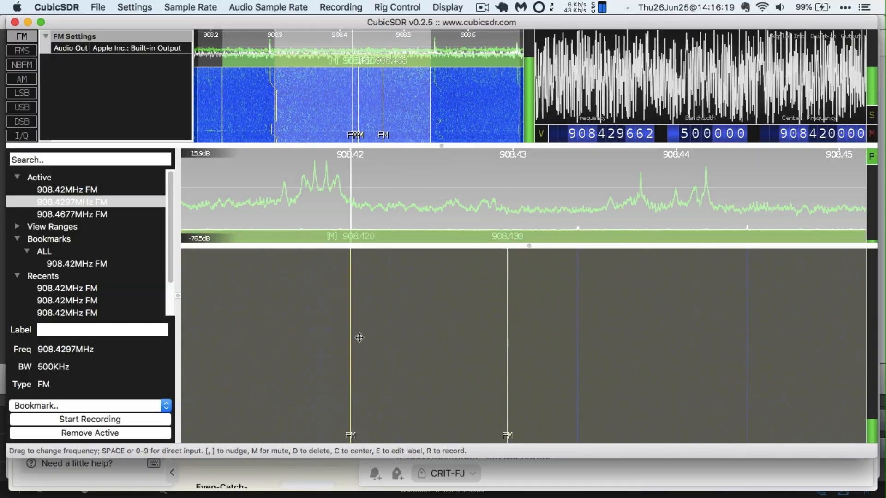
{"action": "left_click_drag", "start_coordinate": [353, 345], "coordinate": [418, 359]}
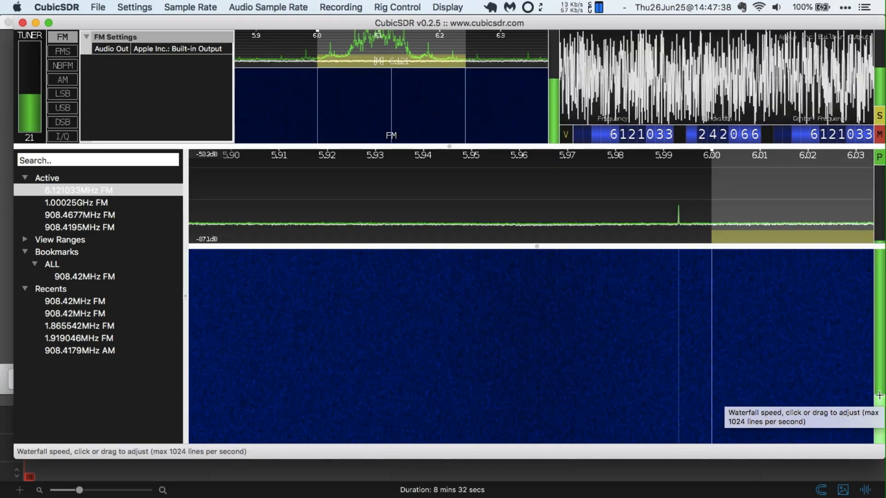
Try waterfall speeds of 37 and 1 lines per second, then restore 133 lines per second
{"action": "left_click", "coordinate": [879, 395]}
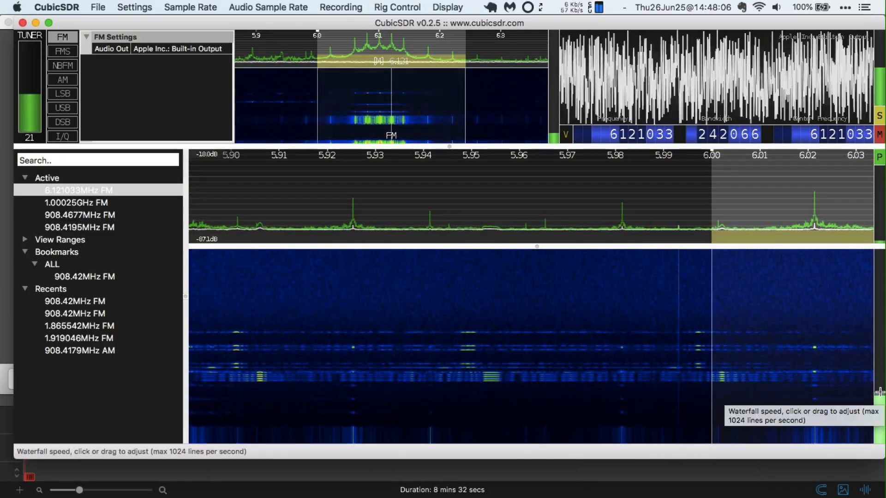
{"action": "left_click_drag", "start_coordinate": [881, 393], "coordinate": [881, 446]}
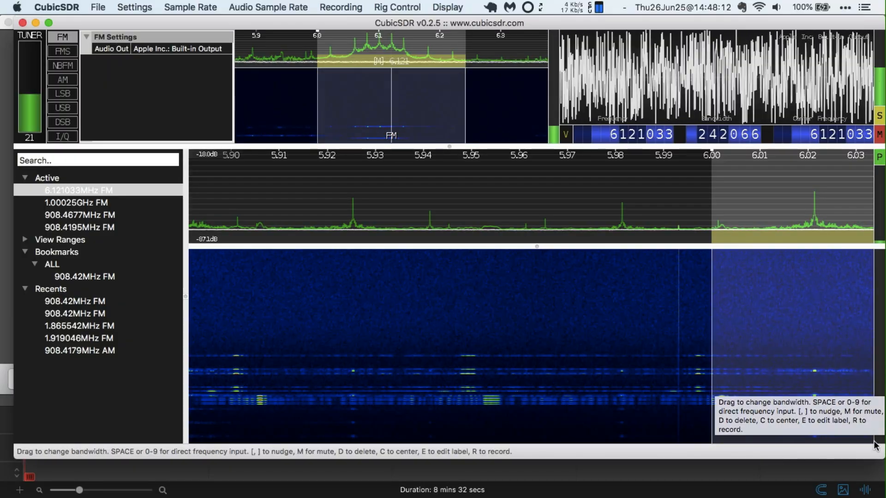
{"action": "left_click_drag", "start_coordinate": [881, 407], "coordinate": [883, 446]}
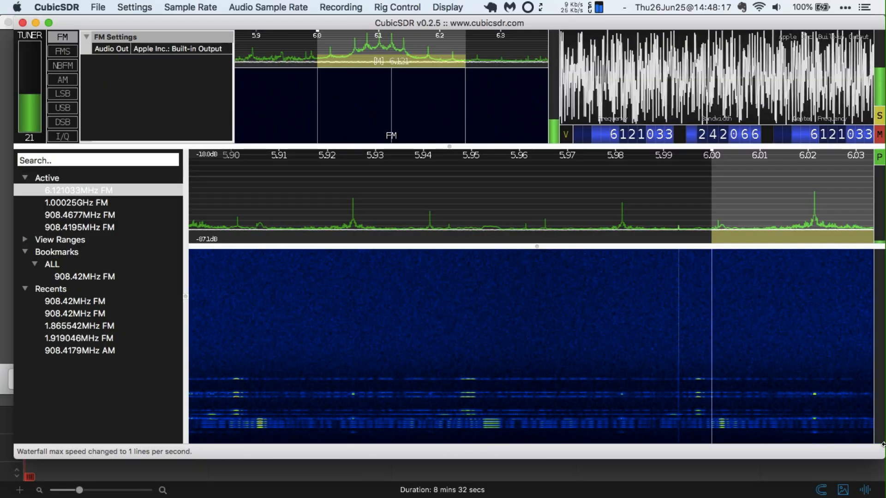
{"action": "left_click", "coordinate": [882, 374]}
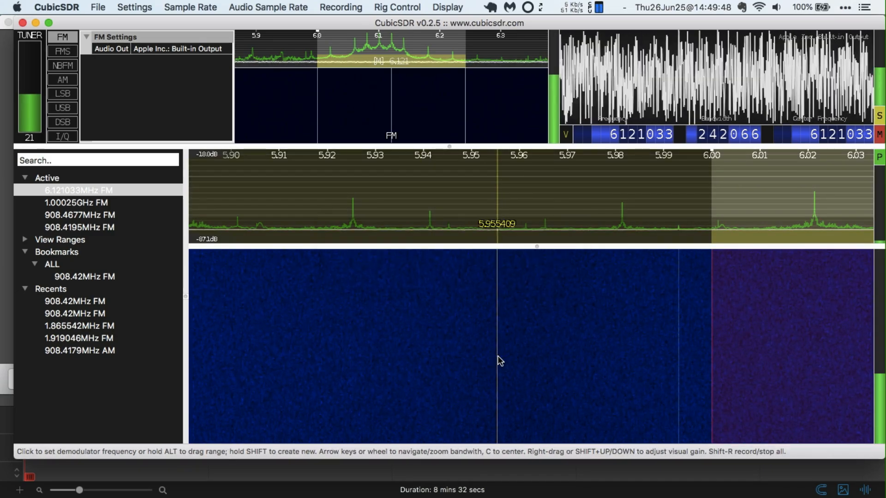
Enter 106.9 MHz in the Set Center Frequency box and confirm it
{"action": "key", "text": "space"}
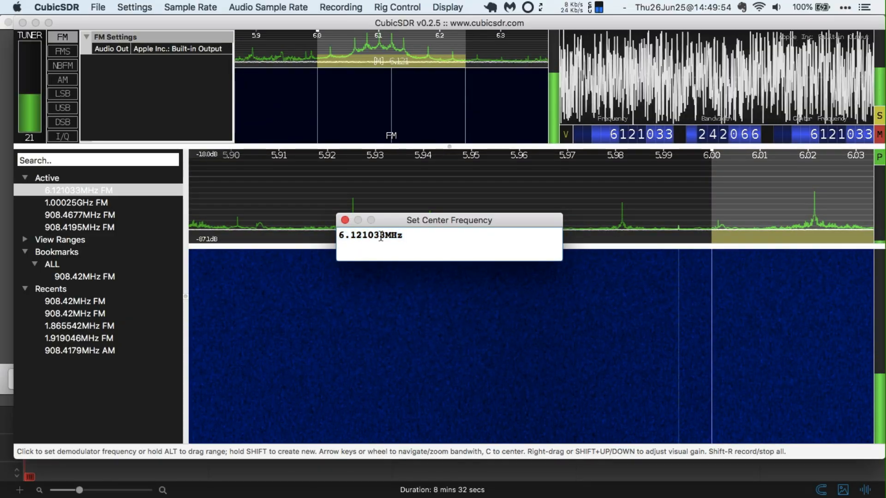
{"action": "type", "text": "106."}
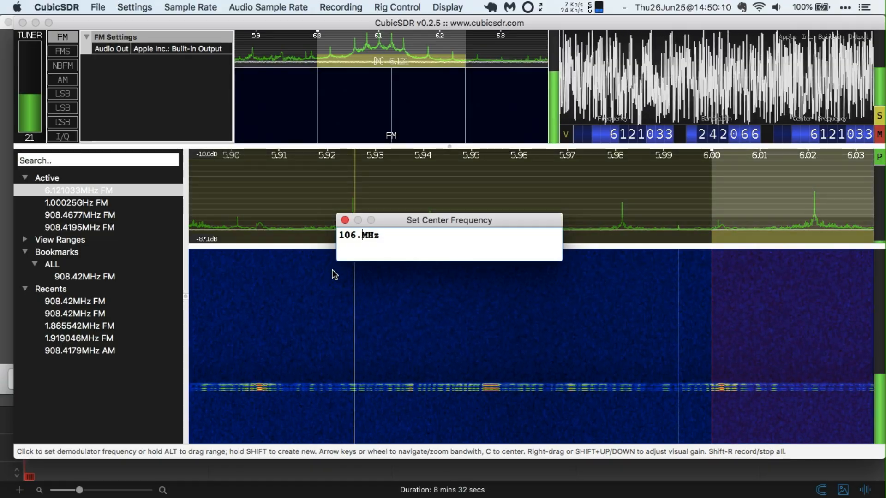
{"action": "type", "text": "9"}
{"action": "key", "text": "Return"}
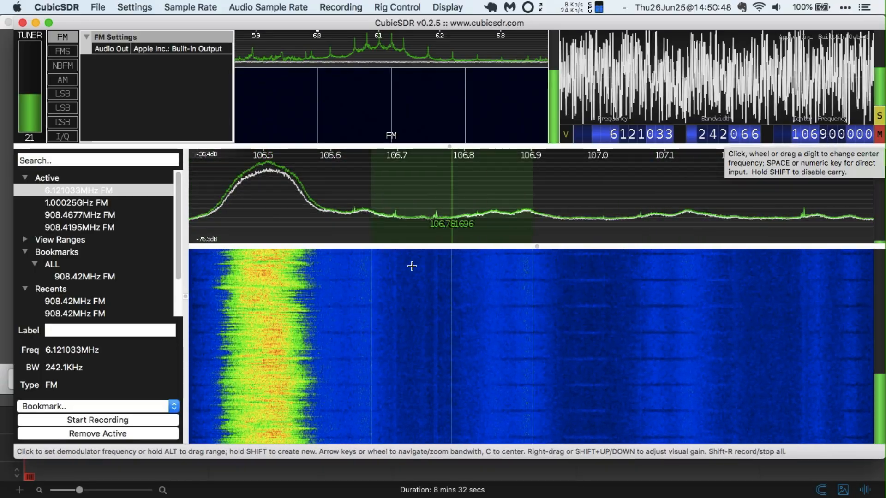
Add an FM demodulator on the 106.5 MHz station, raise the volume, and slow the waterfall
{"action": "left_click", "coordinate": [262, 327], "text": "shift"}
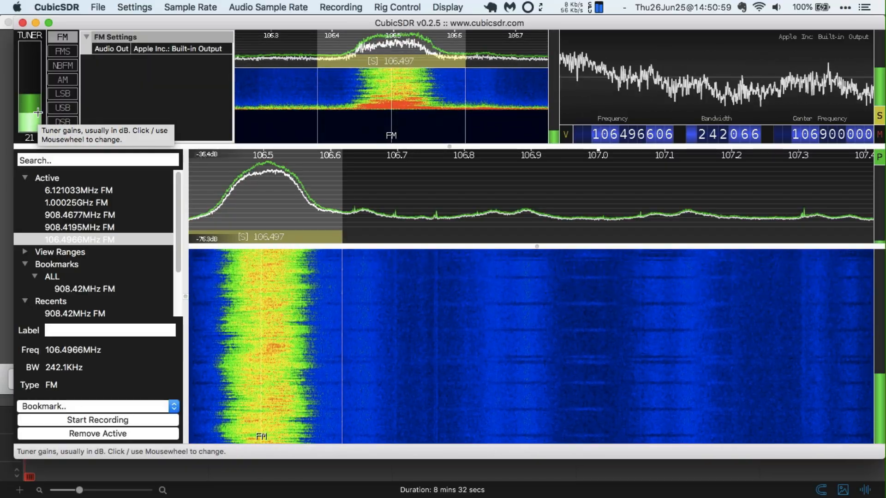
{"action": "key", "text": "XF86AudioRaiseVolume"}
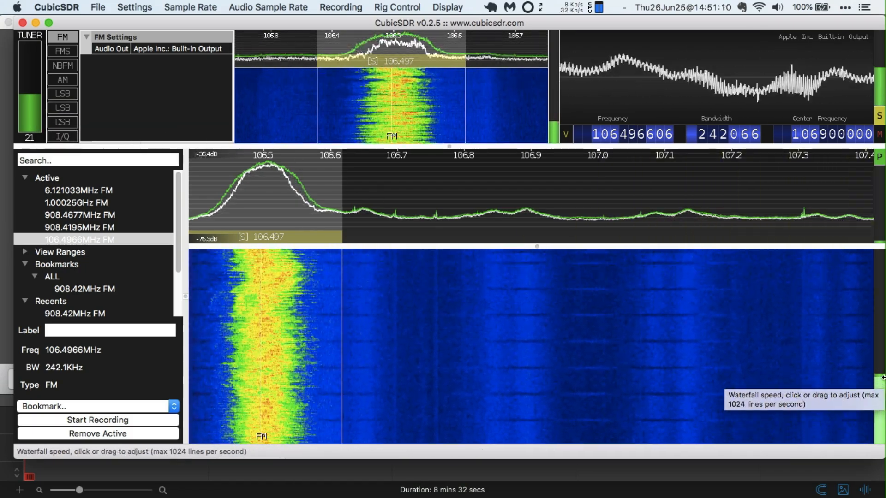
{"action": "left_click", "coordinate": [879, 418]}
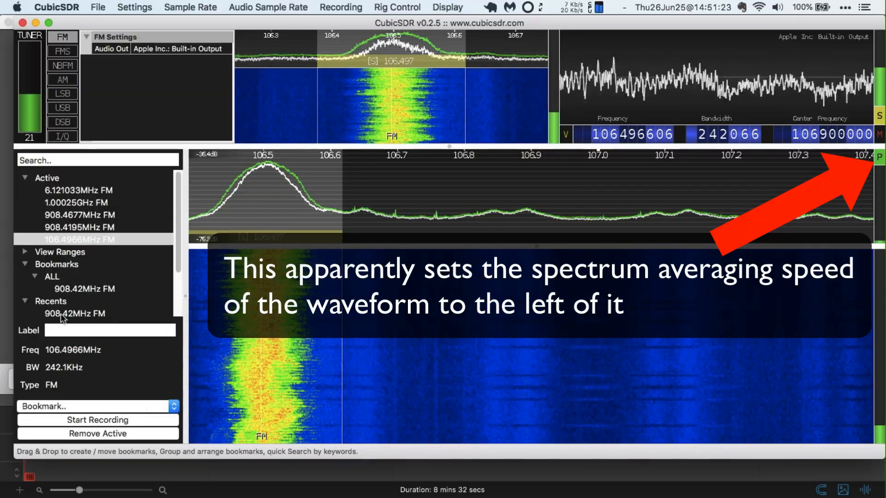
Jump to the 908.42 MHz bookmark, then select the 908.4677 MHz demodulator and drag its bandwidth narrower
{"action": "double_click", "coordinate": [83, 289]}
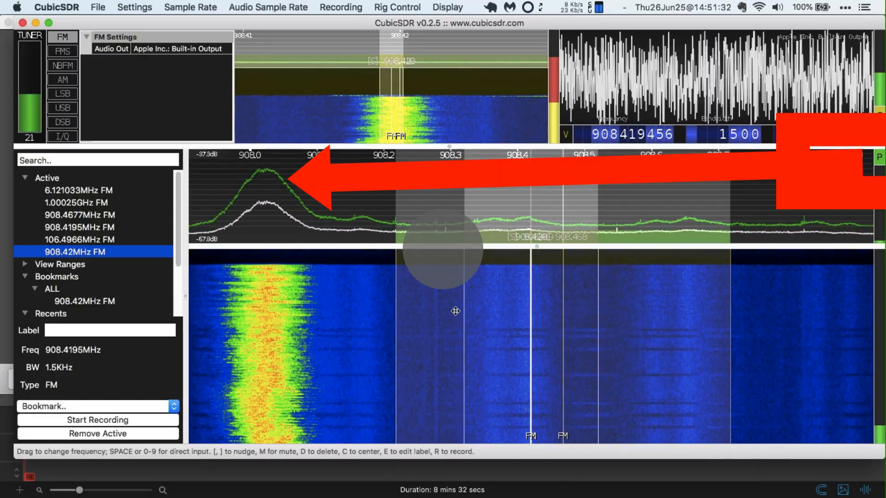
{"action": "left_click", "coordinate": [77, 254]}
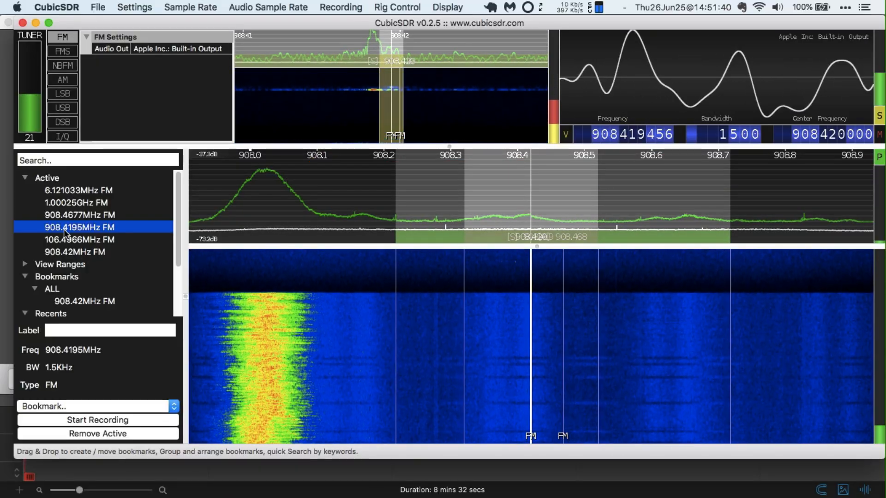
{"action": "double_click", "coordinate": [77, 302]}
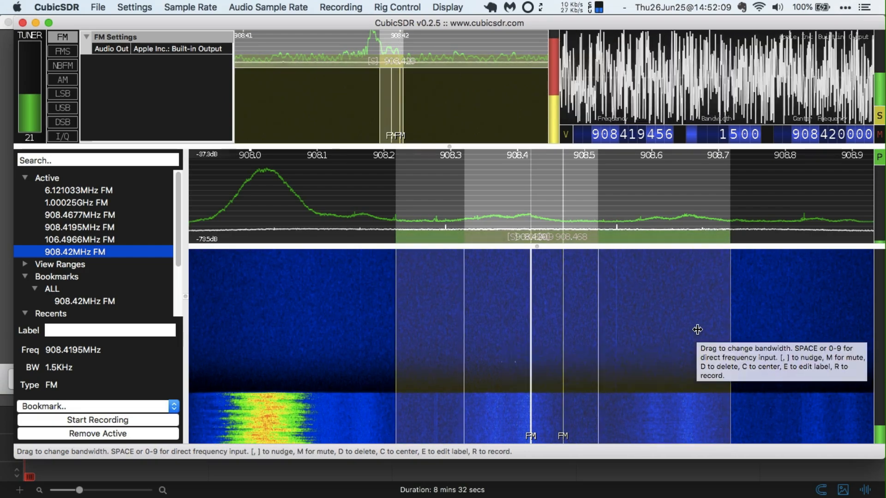
{"action": "left_click", "coordinate": [695, 330]}
{"action": "left_click_drag", "start_coordinate": [696, 328], "coordinate": [338, 320]}
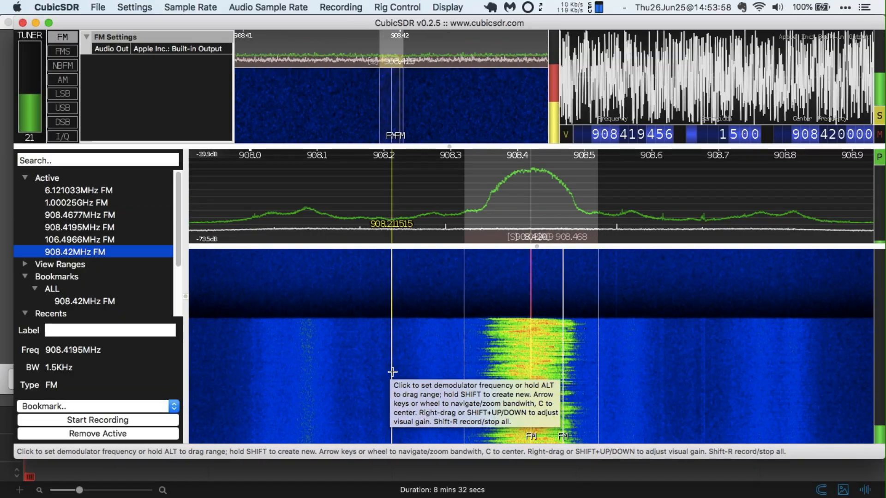
Retune the center to 106.5 MHz, raise the volume, then recentre on the 908.4195 MHz demodulator
{"action": "key", "text": "space"}
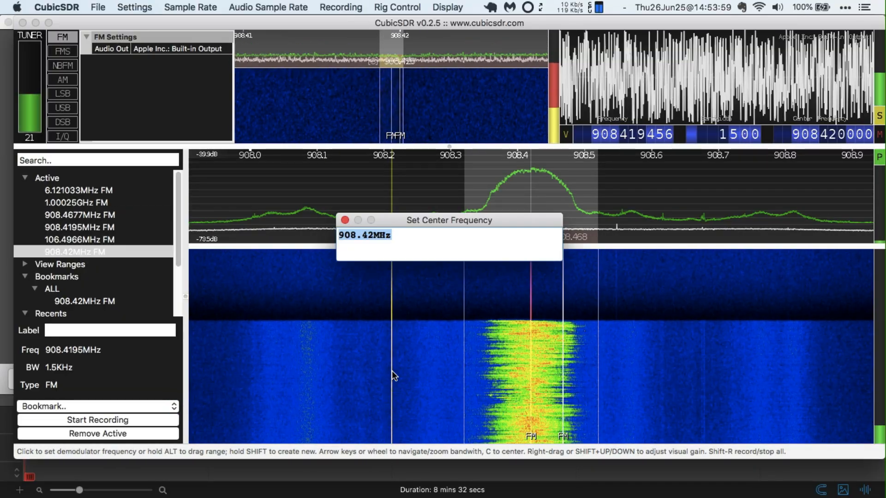
{"action": "type", "text": "106.5"}
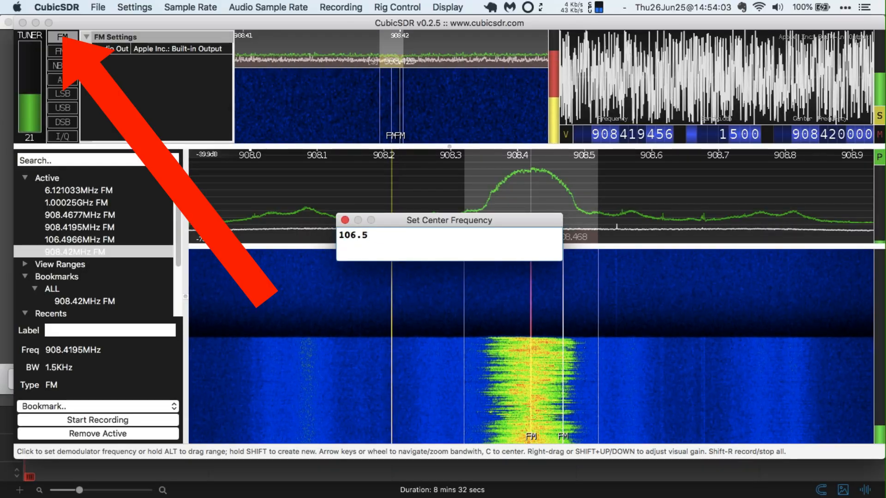
{"action": "key", "text": "Return"}
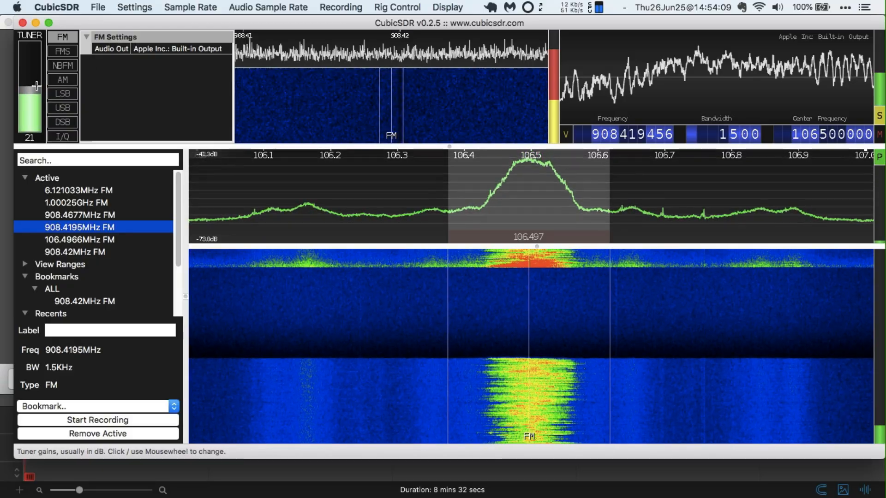
{"action": "key", "text": "End"}
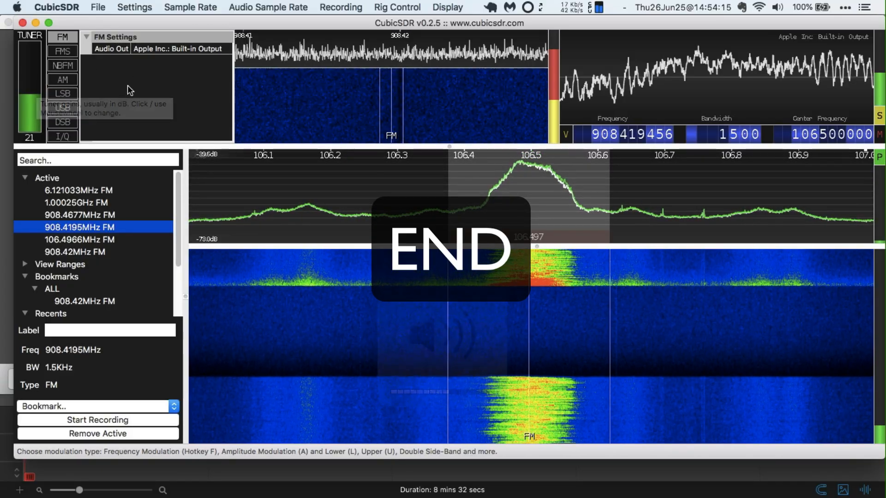
{"action": "key", "text": "c"}
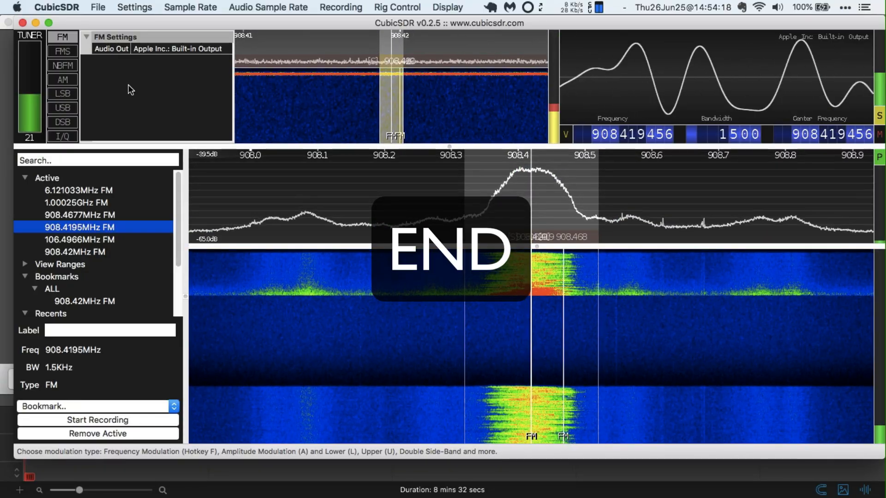